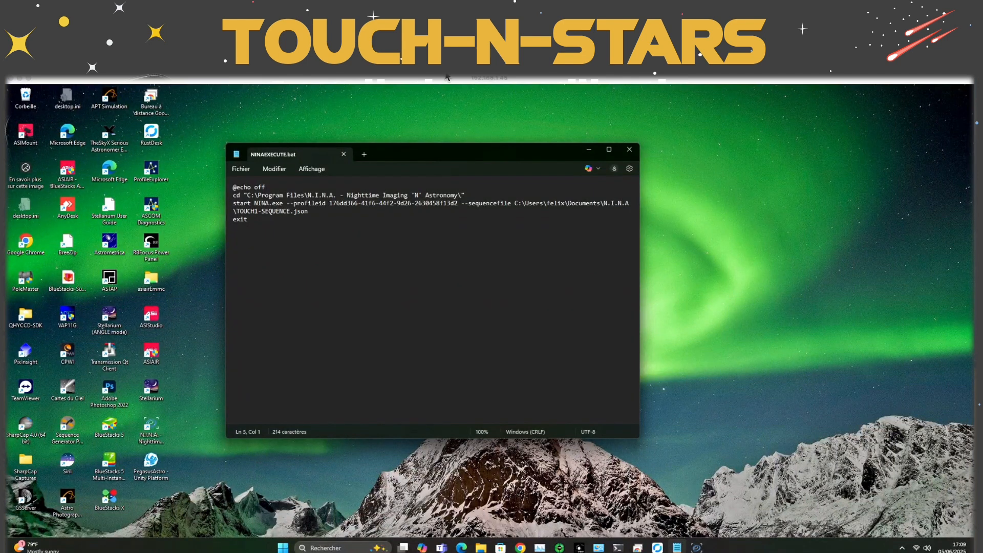
click(468, 152)
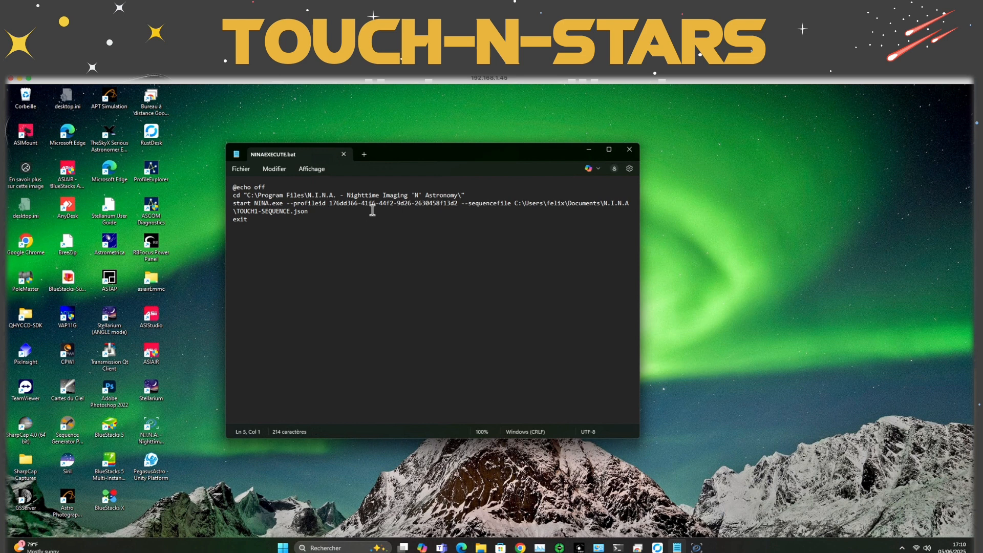
drag(448, 152, 449, 149)
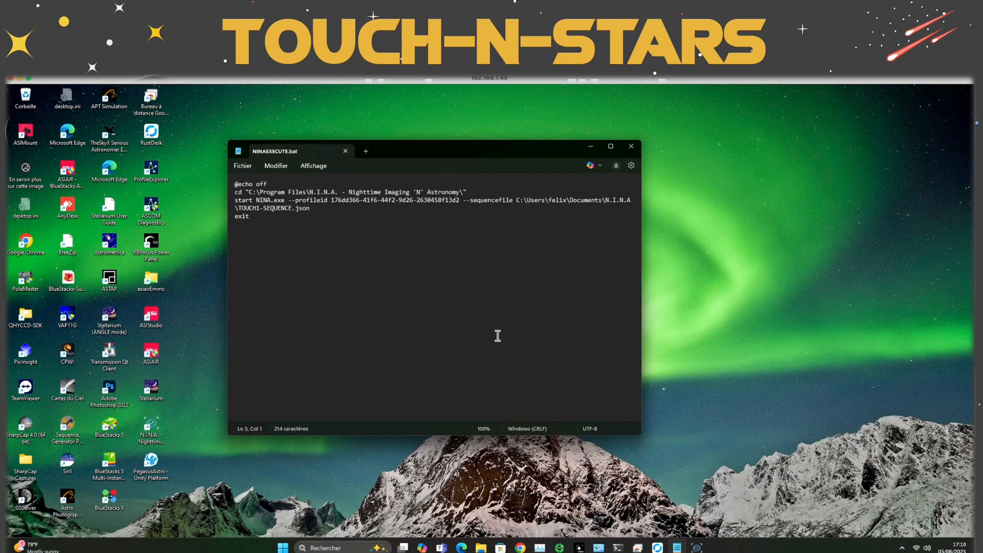
Open the Windows startup folder by running the shell:startup command from the Run dialog
click(285, 549)
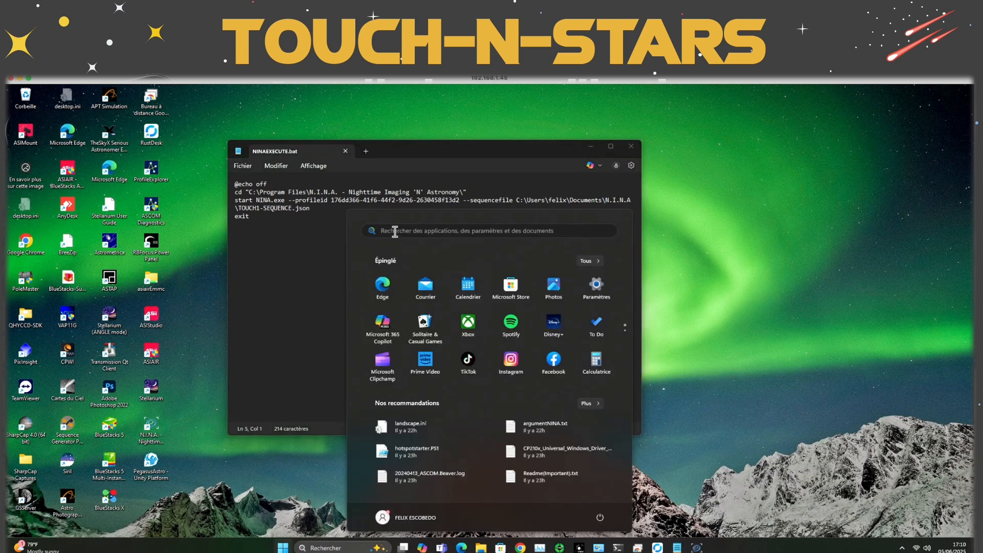
click(393, 232)
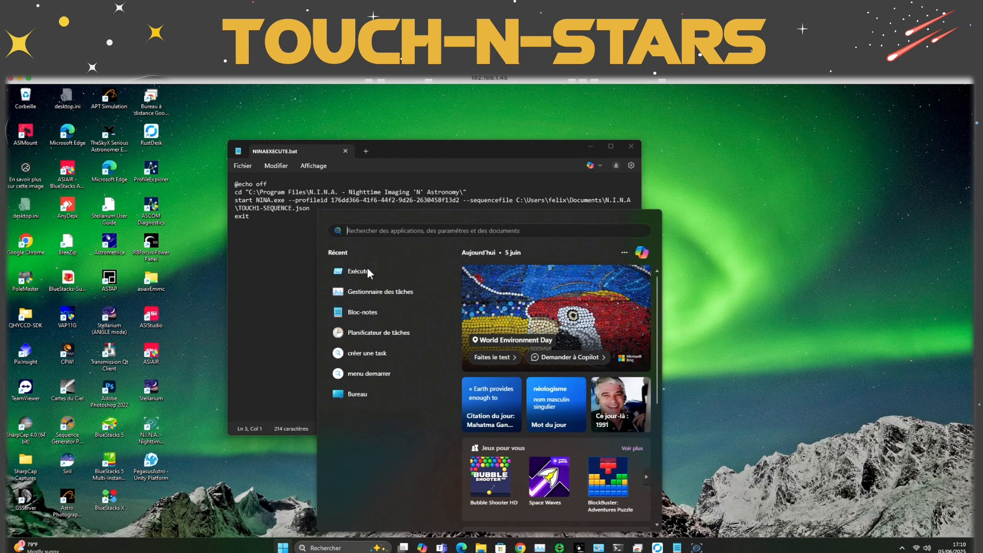
click(361, 271)
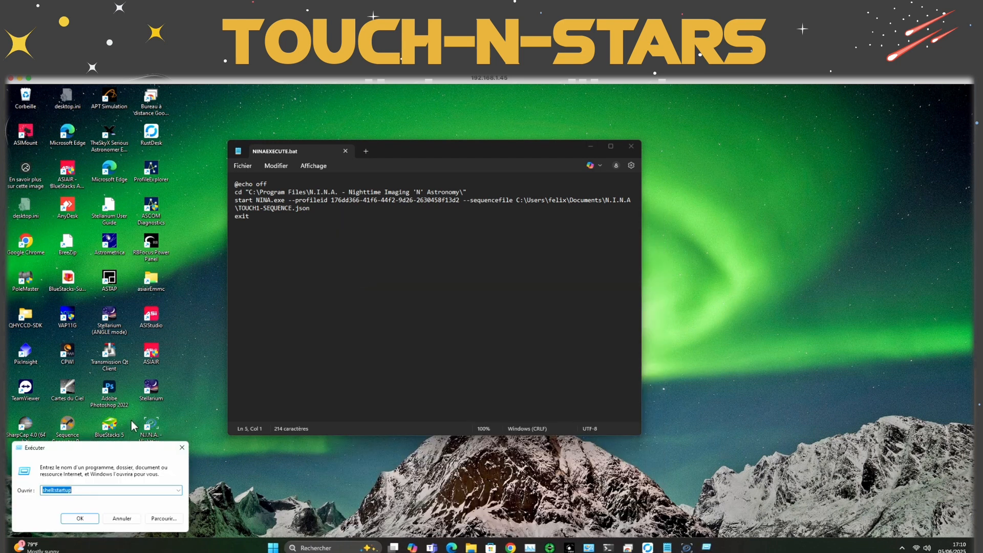
drag(112, 445, 467, 236)
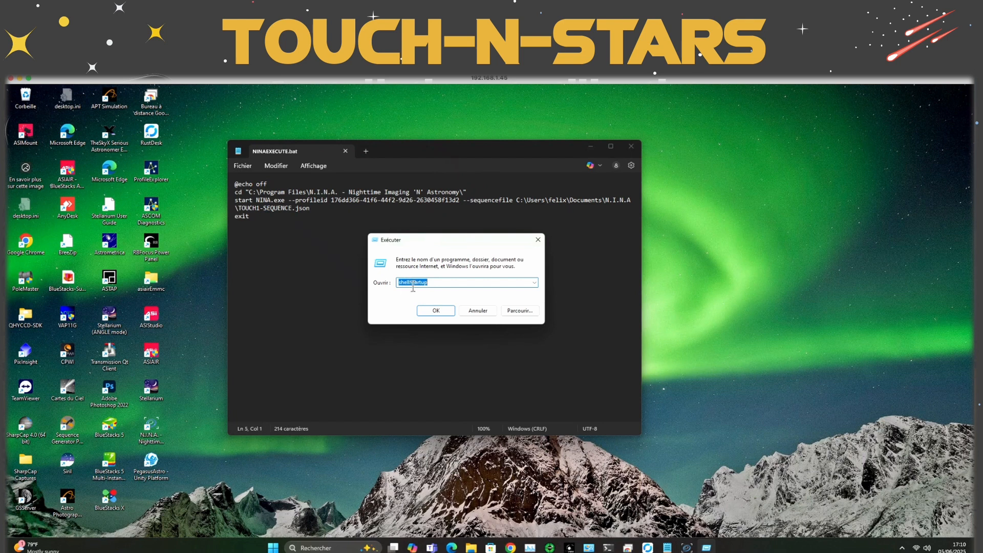
click(435, 311)
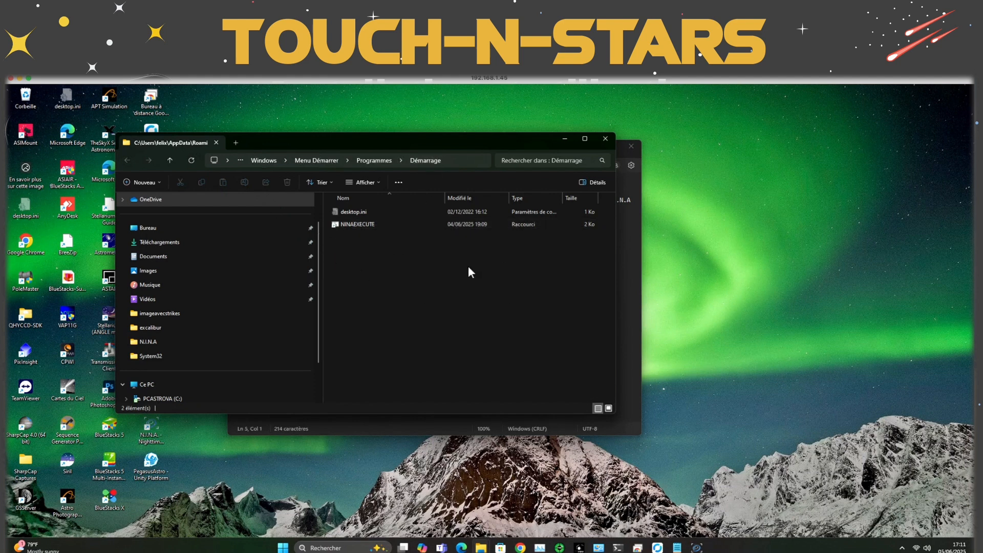
Try creating a shortcut in the startup folder to NINAEXECUTE.bat from Documents, and cancel the wizard at the naming stage
right_click(445, 289)
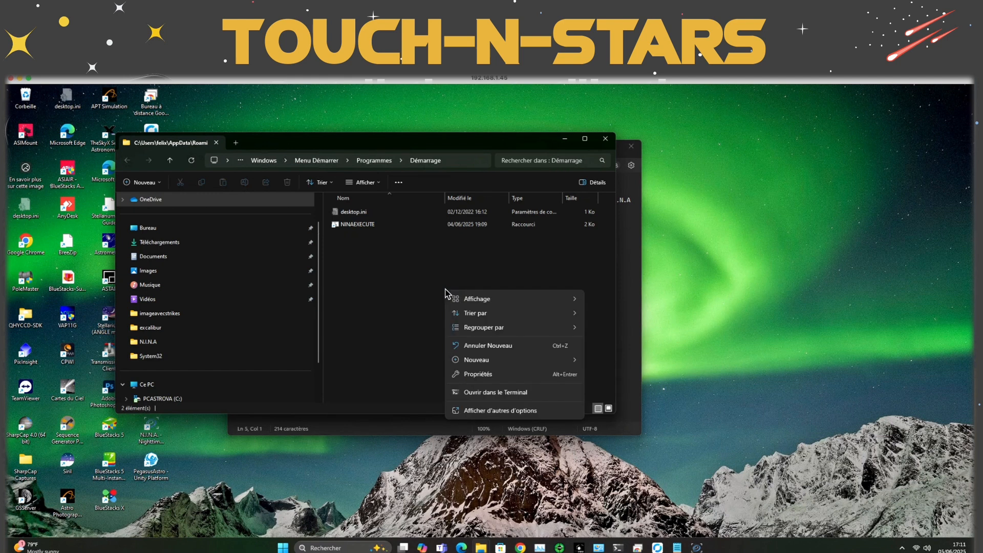
mouse_move(516, 360)
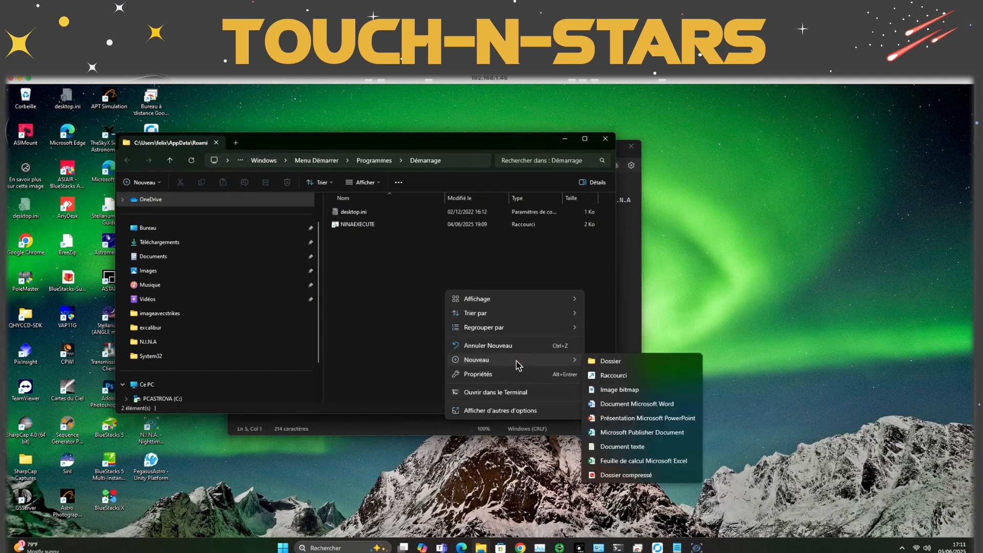
click(607, 372)
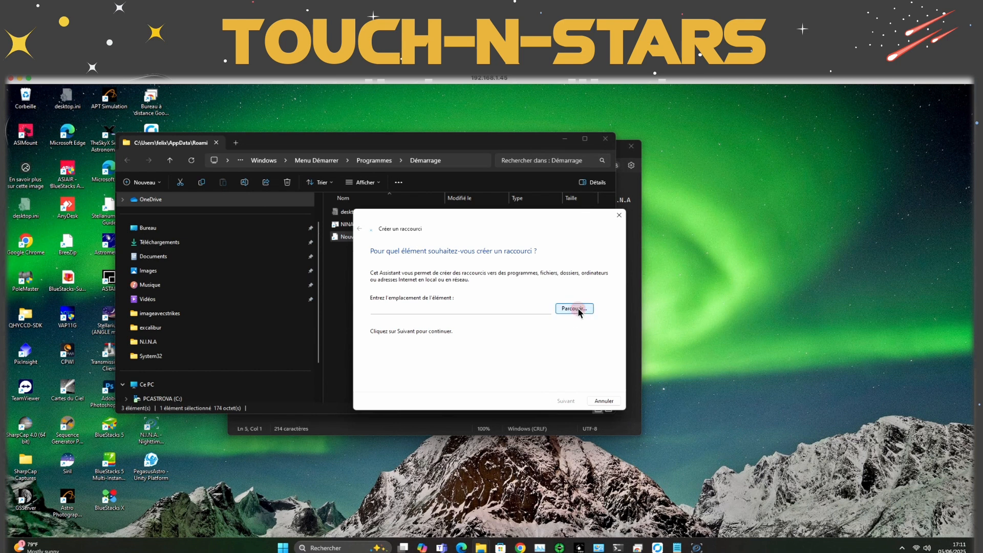
click(576, 309)
double_click(453, 315)
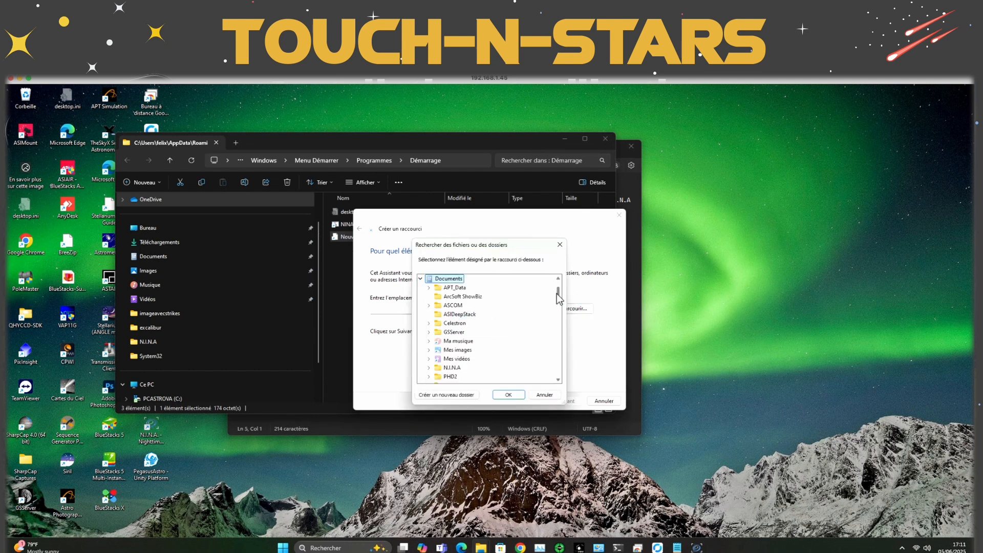
mouse_move(557, 294)
mouse_down()
mouse_move(559, 366)
mouse_move(556, 309)
mouse_up()
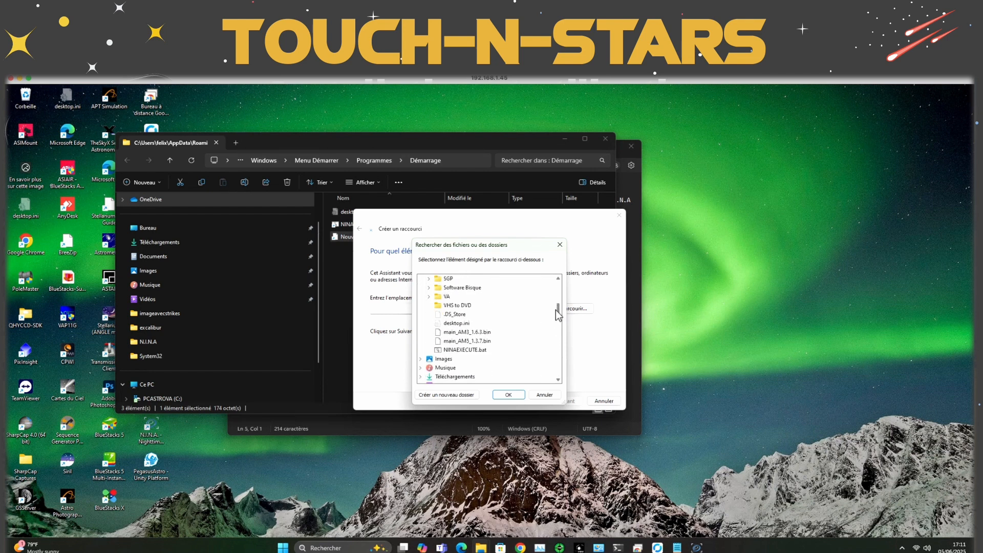
click(467, 350)
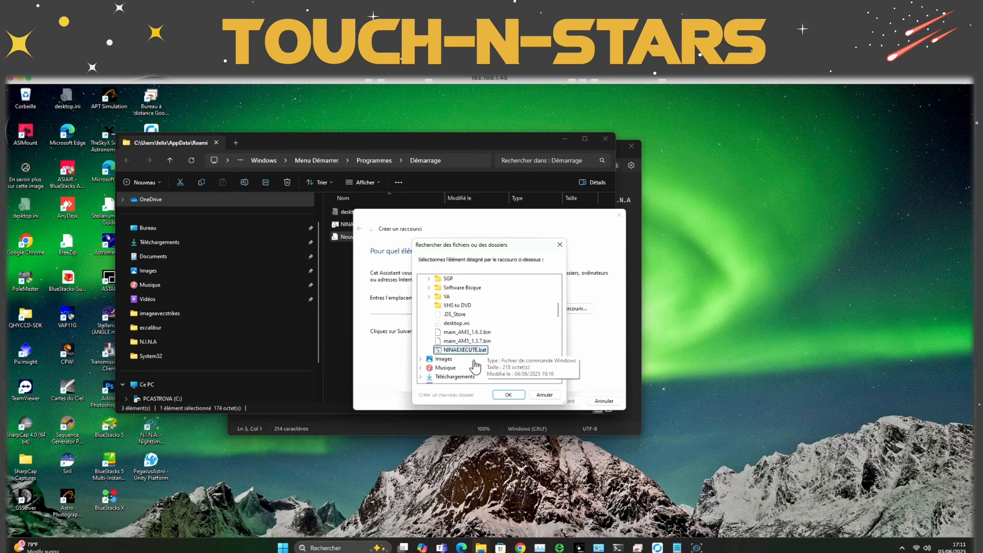
click(509, 394)
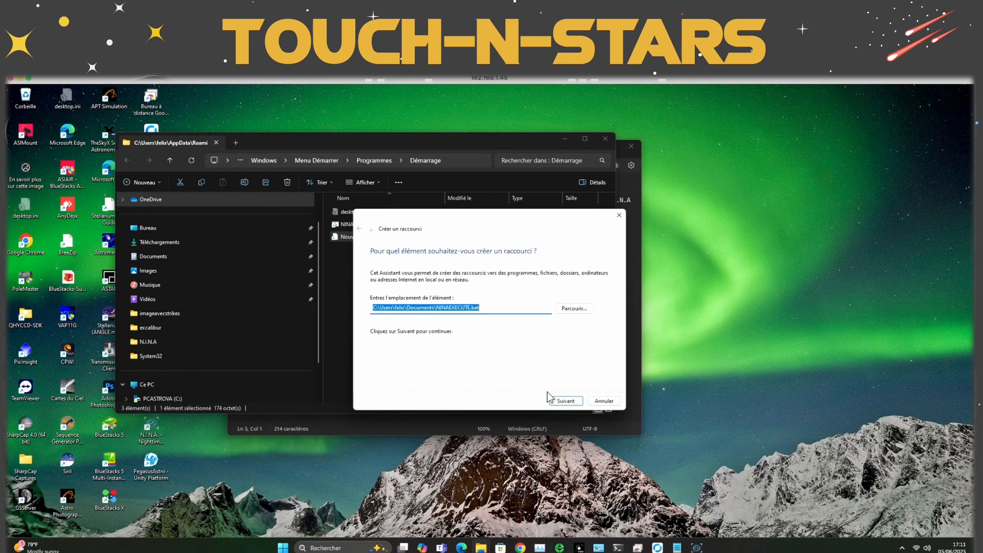
click(561, 399)
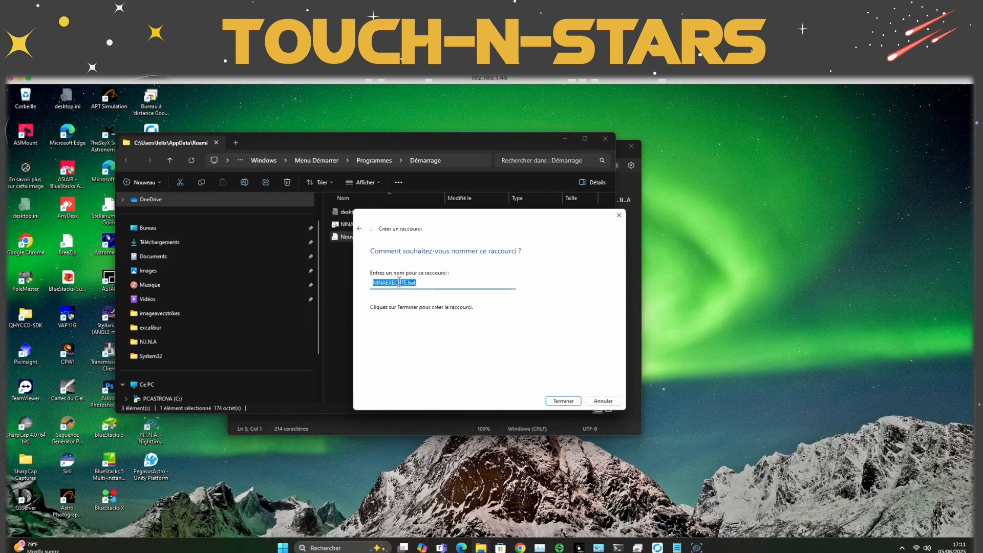
click(604, 401)
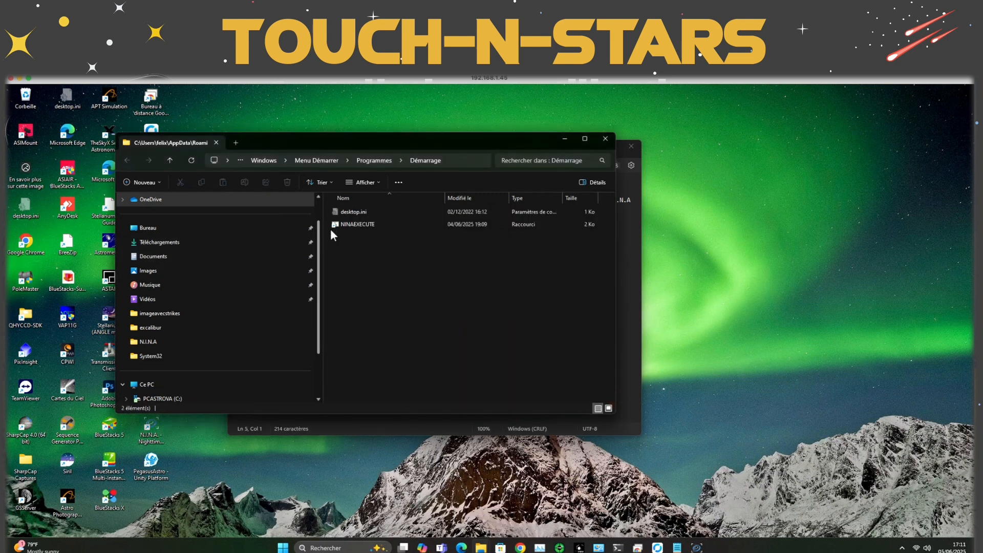
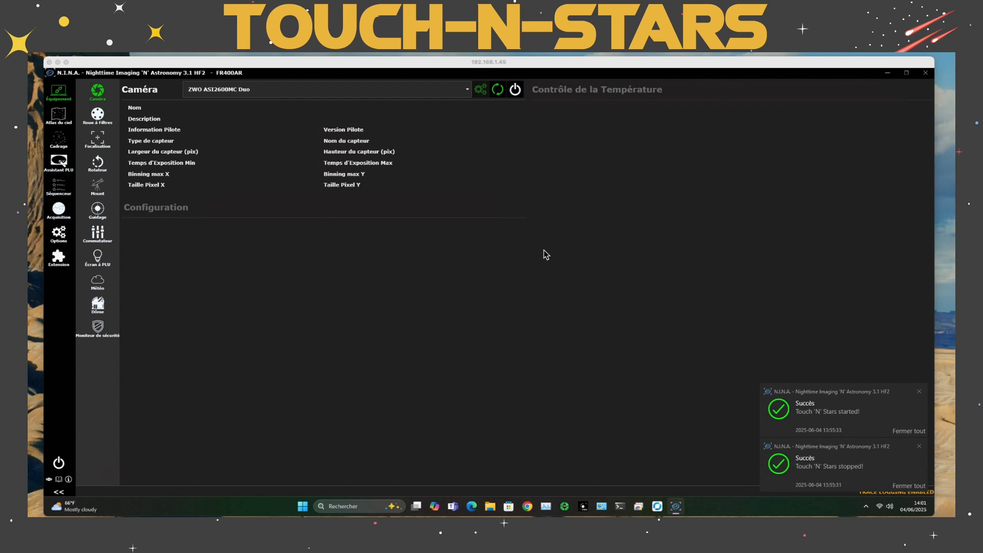
Open the Livebox's connected equipment map and check the IP address in the details of PCASTROVA
drag(955, 272, 362, 140)
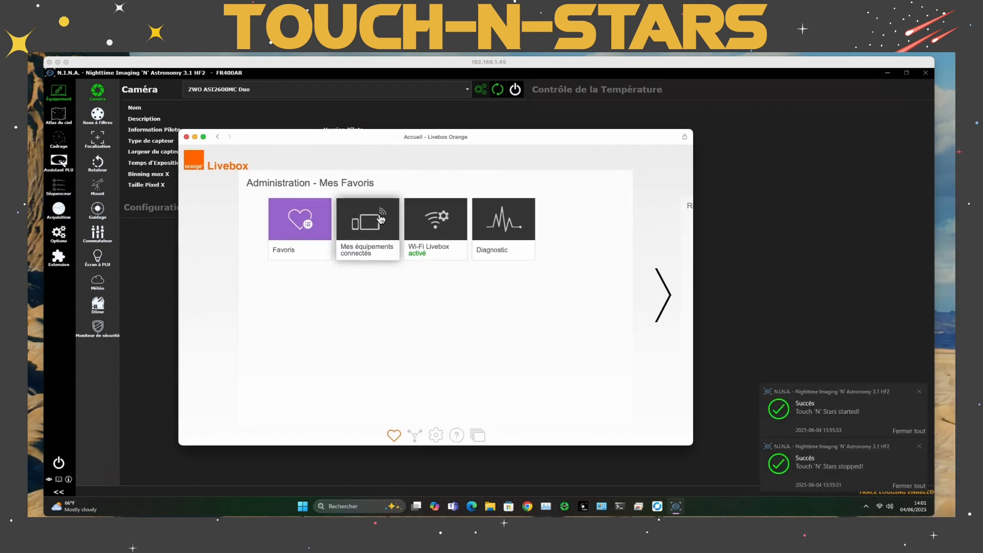
click(361, 225)
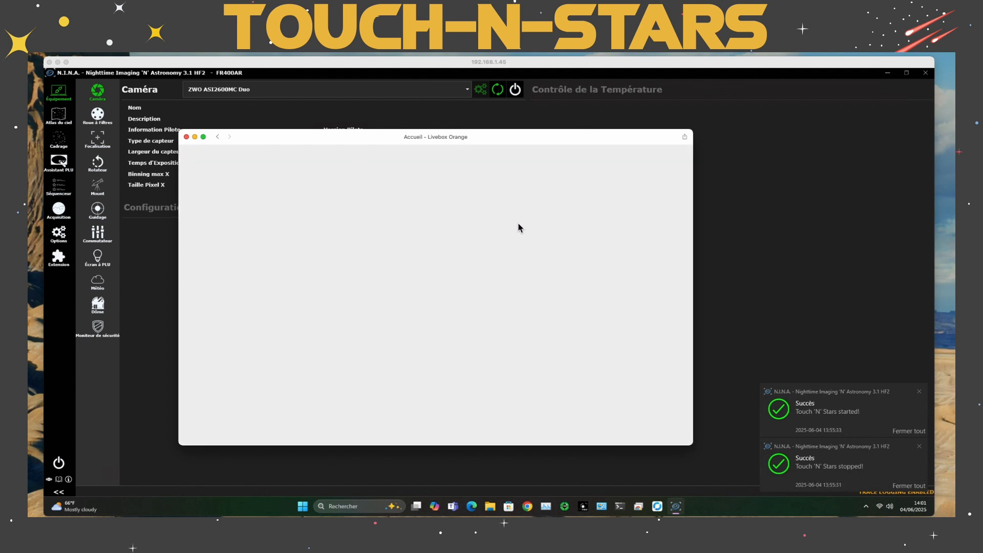
scroll(459, 339, down, 5)
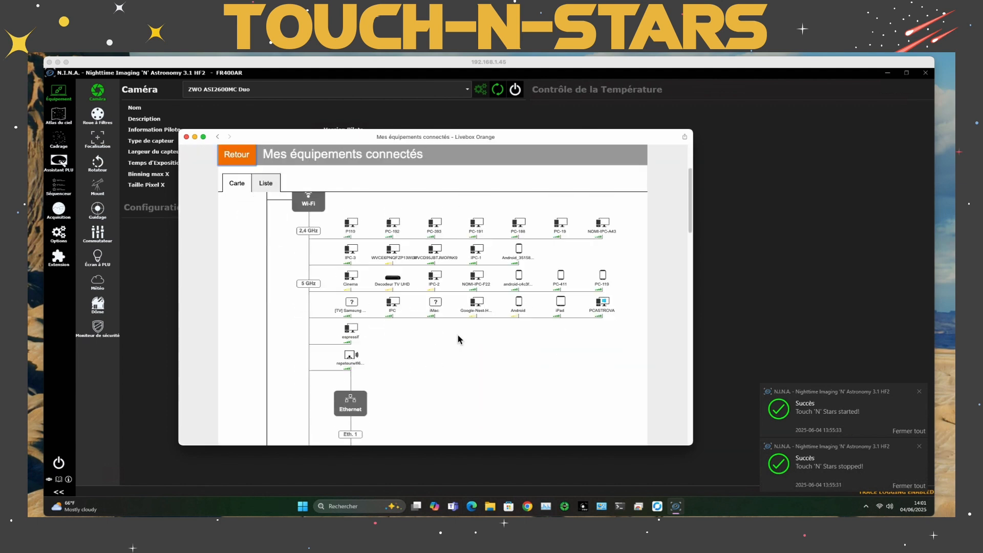
scroll(459, 335, up, 4)
scroll(459, 326, down, 4)
scroll(459, 326, up, 5)
scroll(459, 326, down, 3)
scroll(460, 325, up, 3)
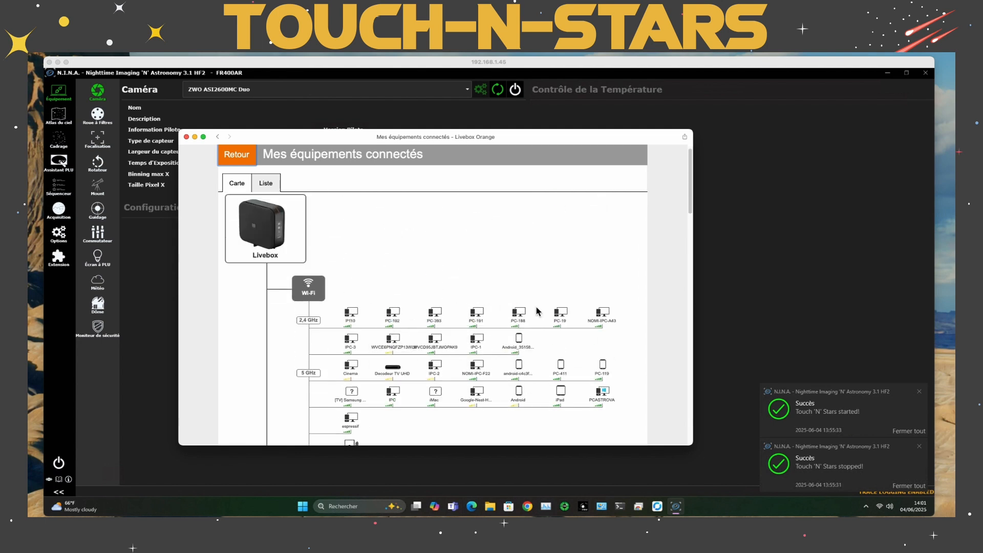
scroll(468, 356, down, 3)
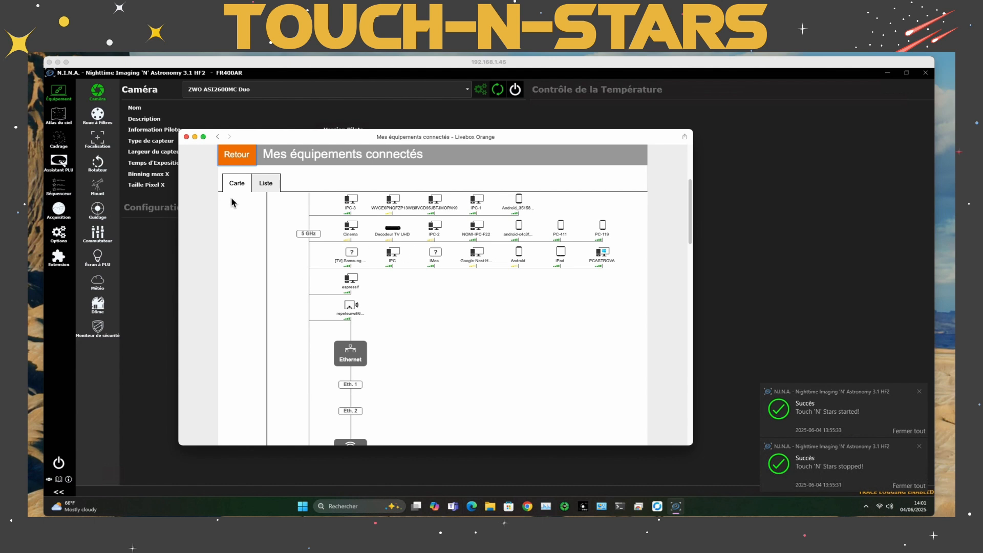
click(602, 251)
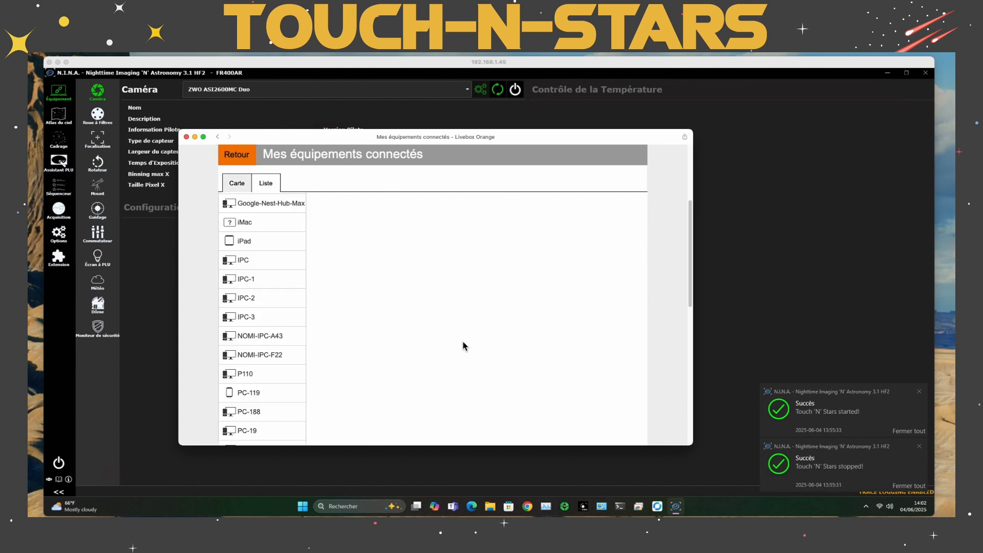
triple_click(435, 269)
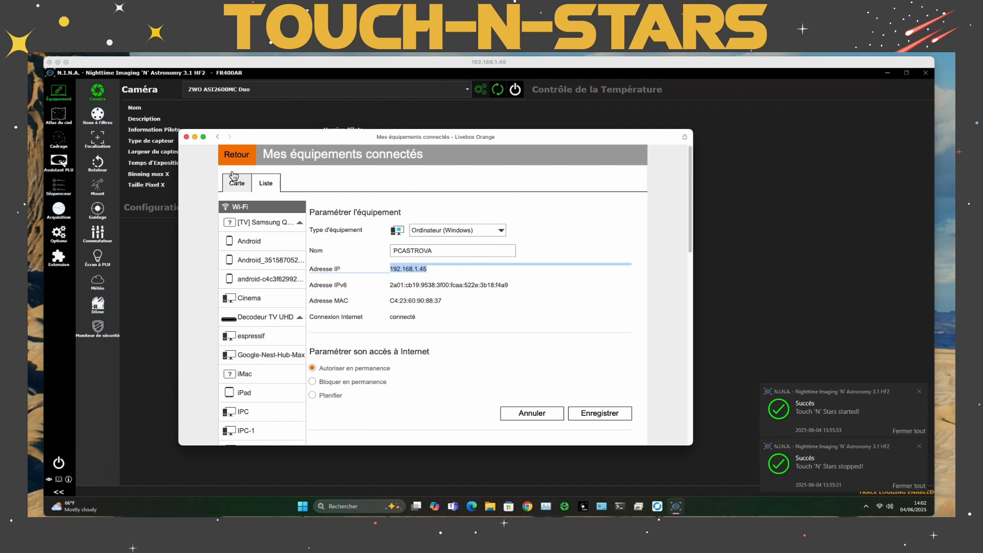
Open the Livebox's advanced network settings and examine the static DHCP lease for PCASTROVA
click(231, 154)
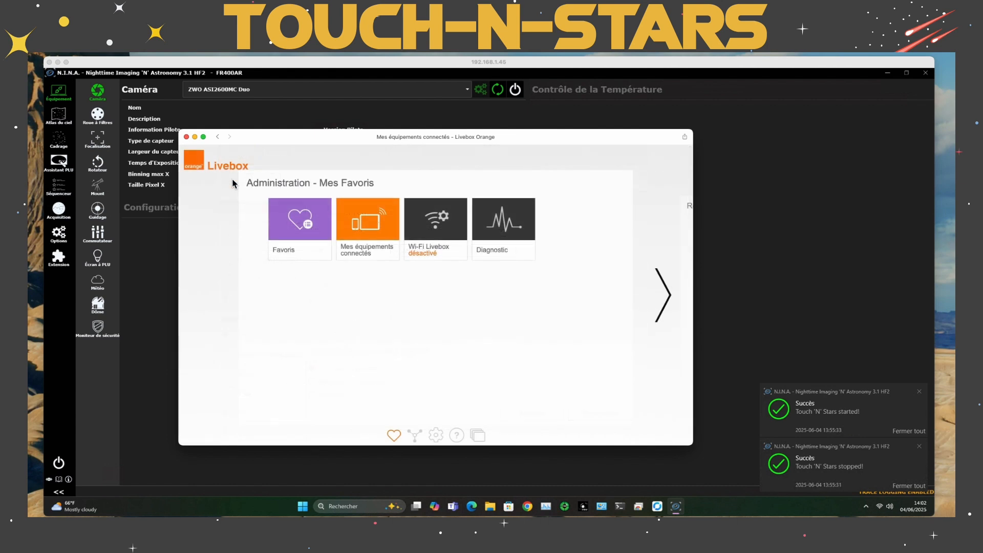
click(654, 286)
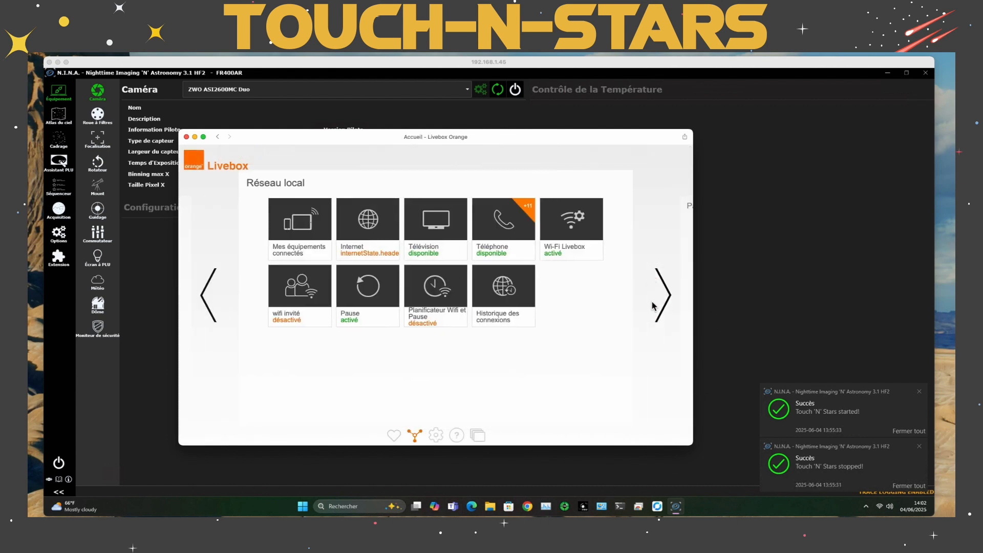
click(667, 299)
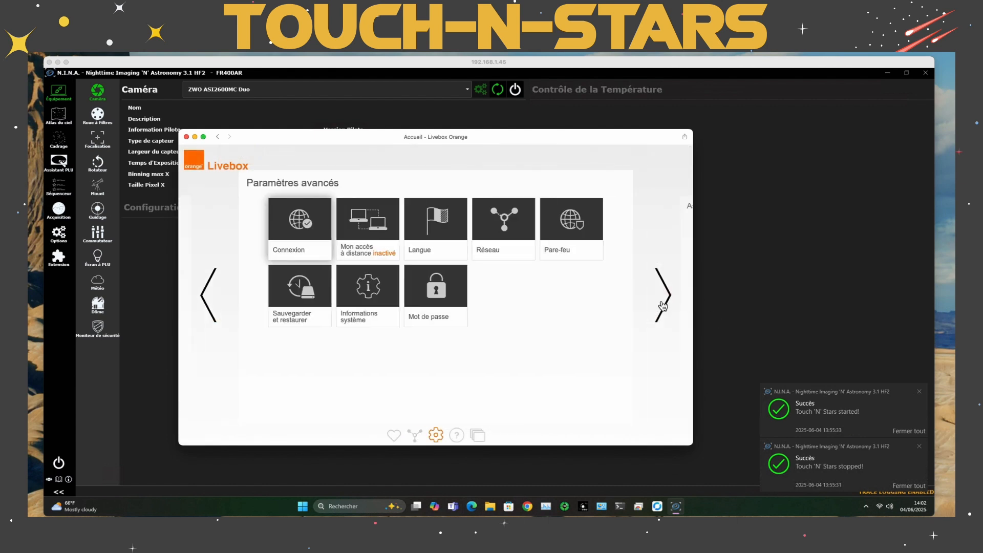
click(497, 224)
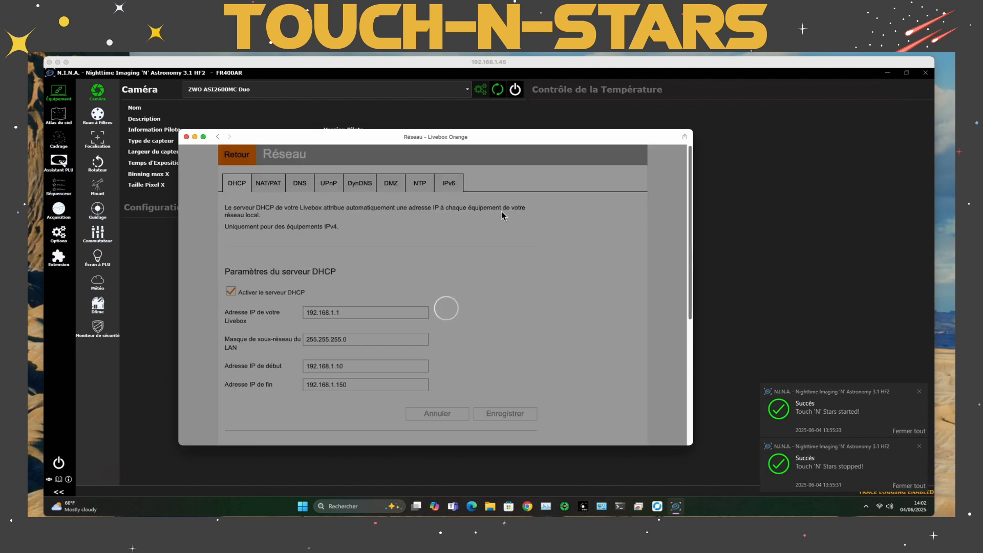
scroll(475, 348, down, 5)
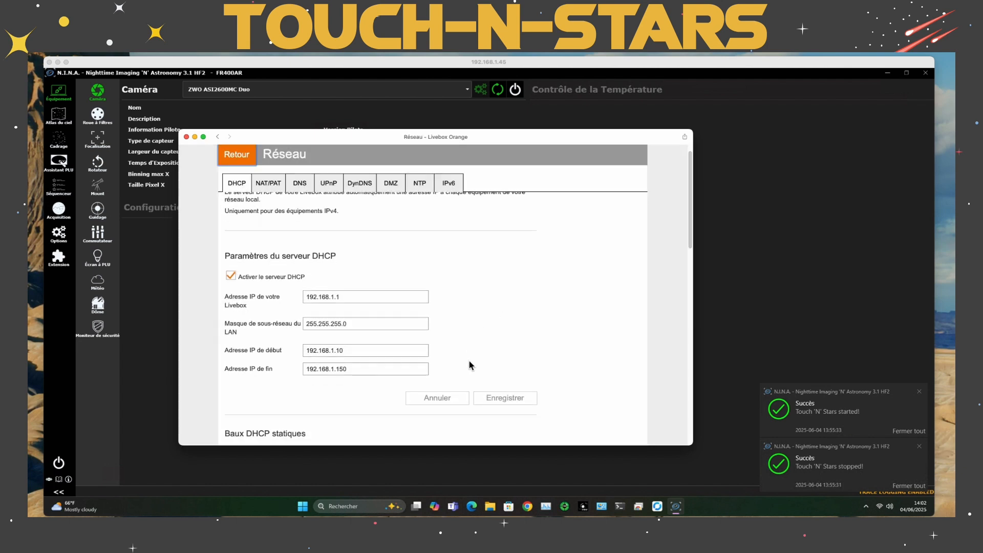
scroll(471, 364, down, 1)
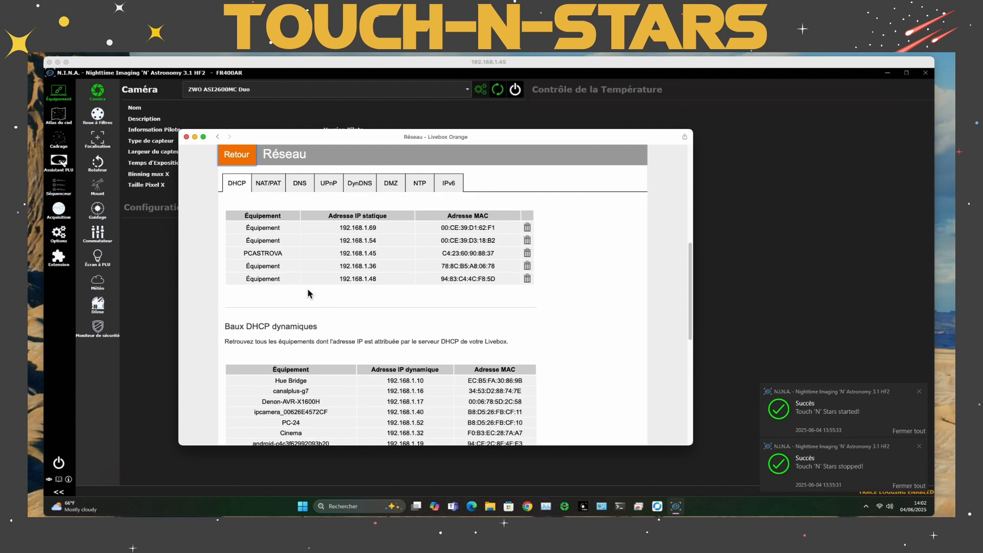
drag(242, 251, 503, 255)
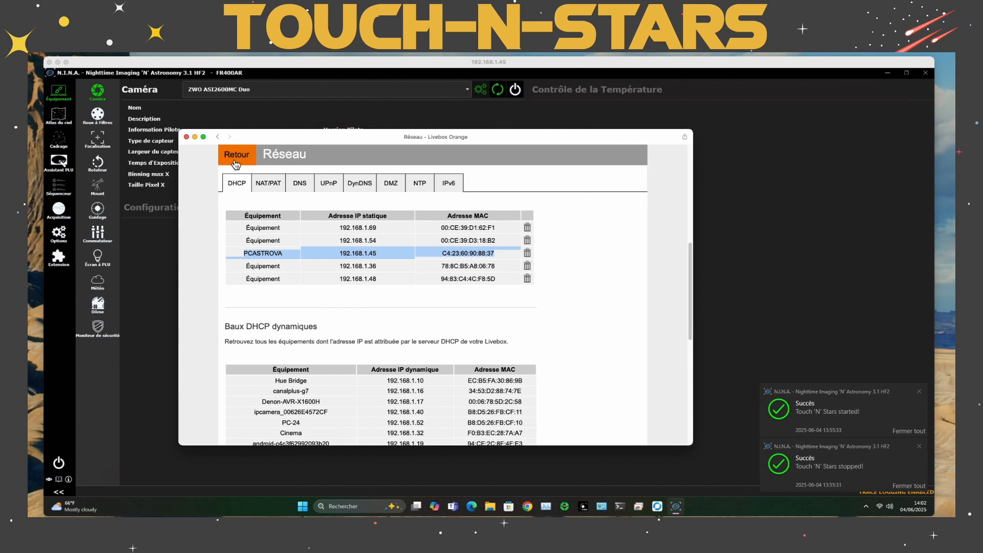
Examine the Livebox's custom NAT/PAT port forwarding rules, including TOUCH1 and TOUCH2, and put the router window away
click(269, 183)
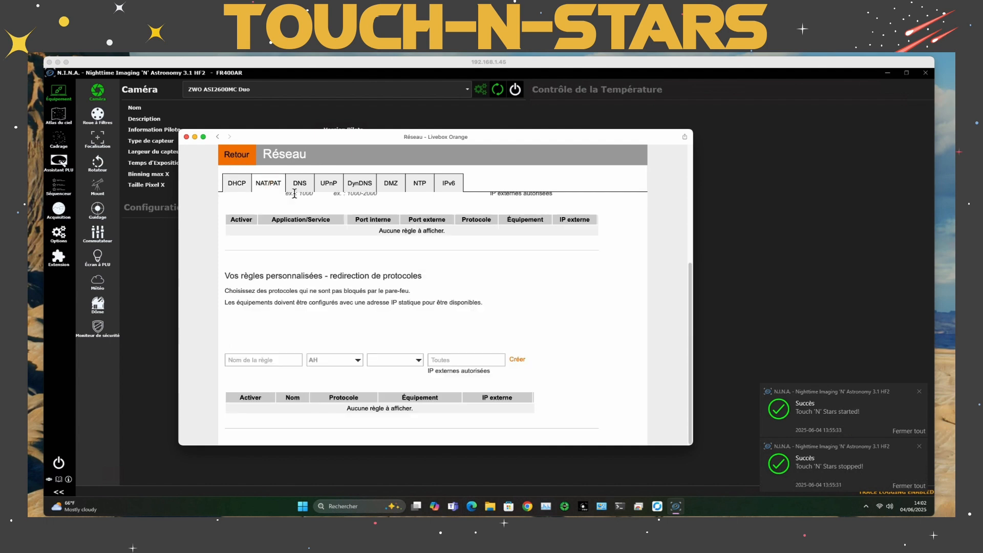
click(300, 186)
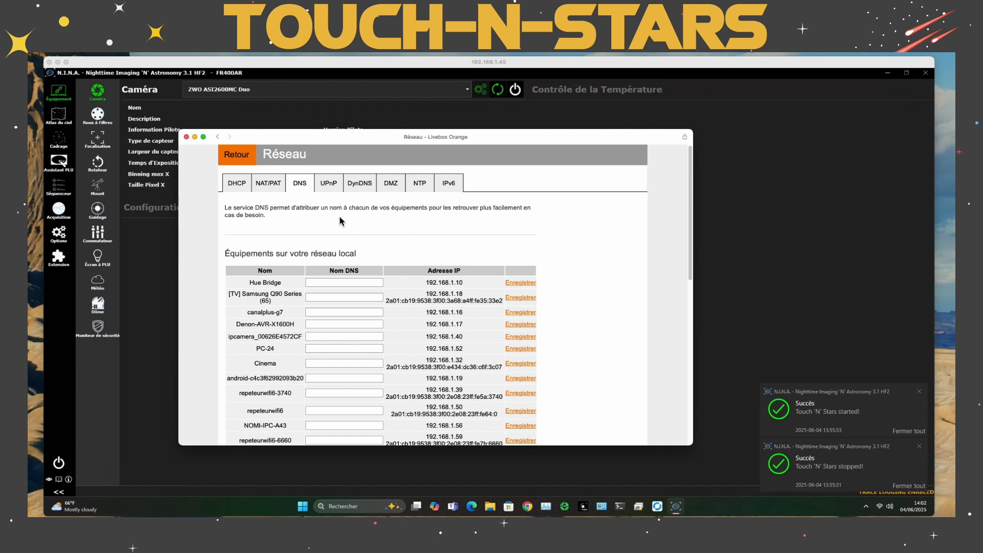
click(281, 190)
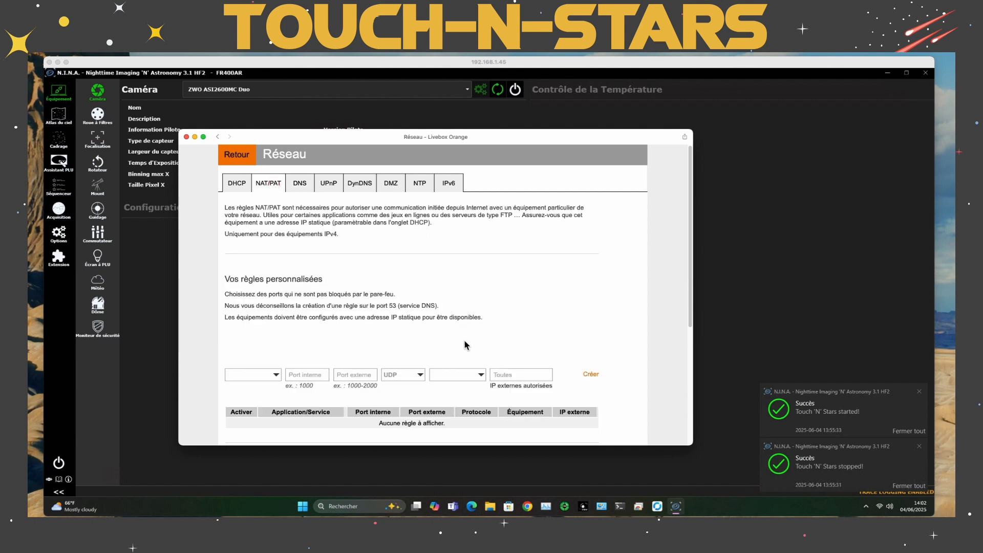
scroll(464, 343, down, 2)
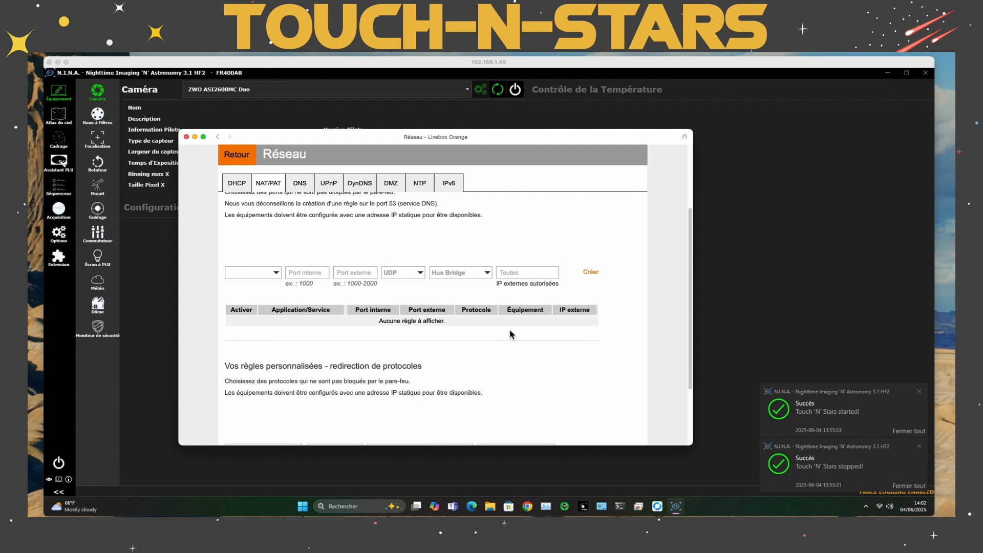
scroll(438, 405, down, 3)
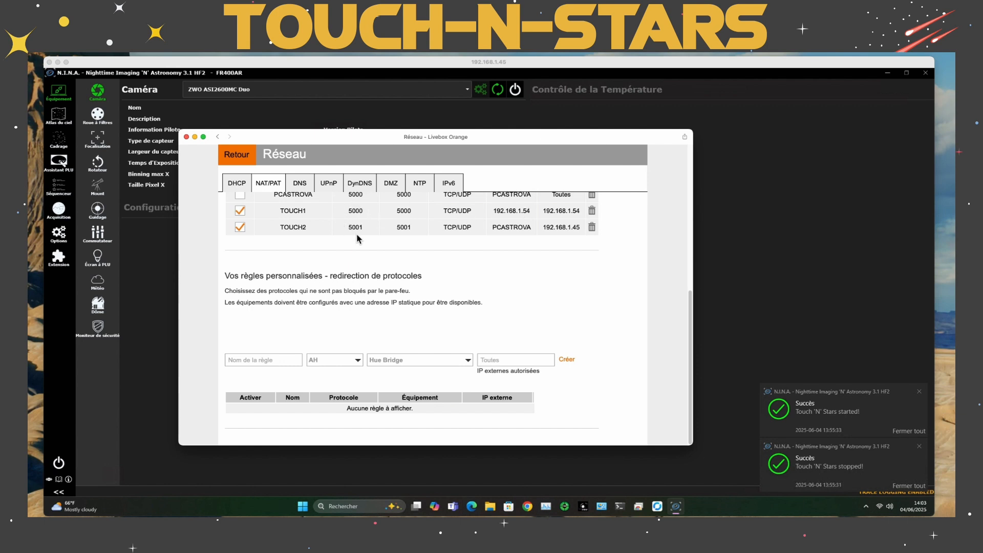
scroll(360, 259, up, 3)
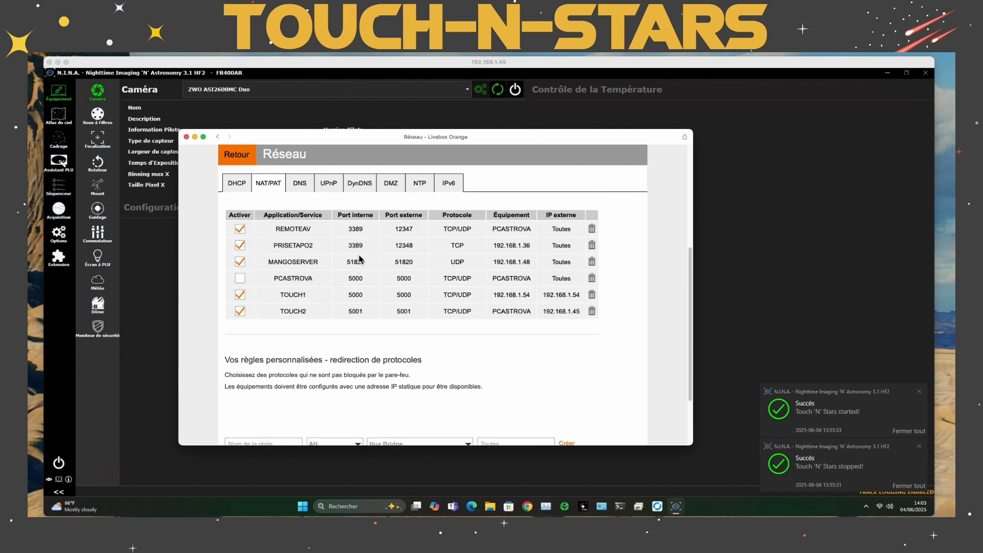
scroll(346, 279, down, 3)
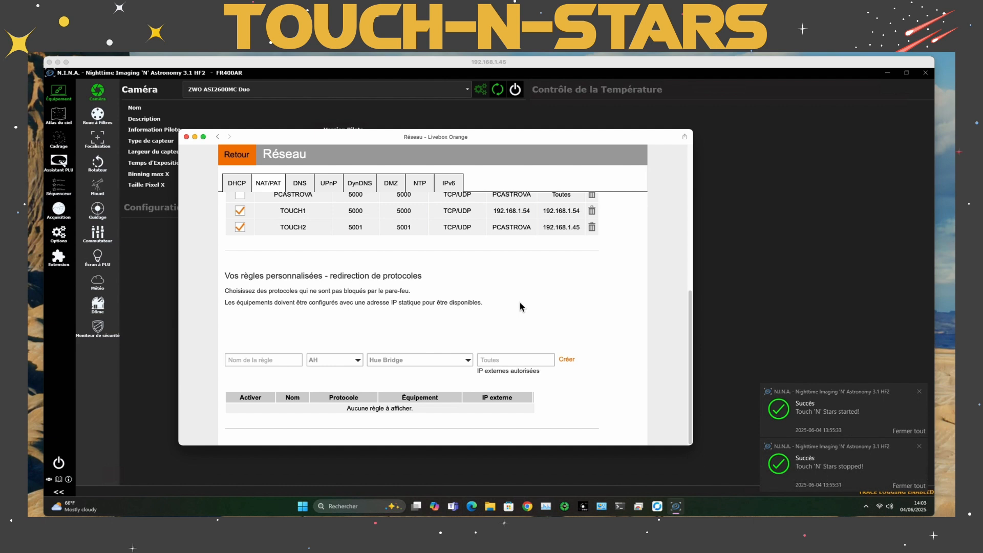
drag(430, 136, 982, 195)
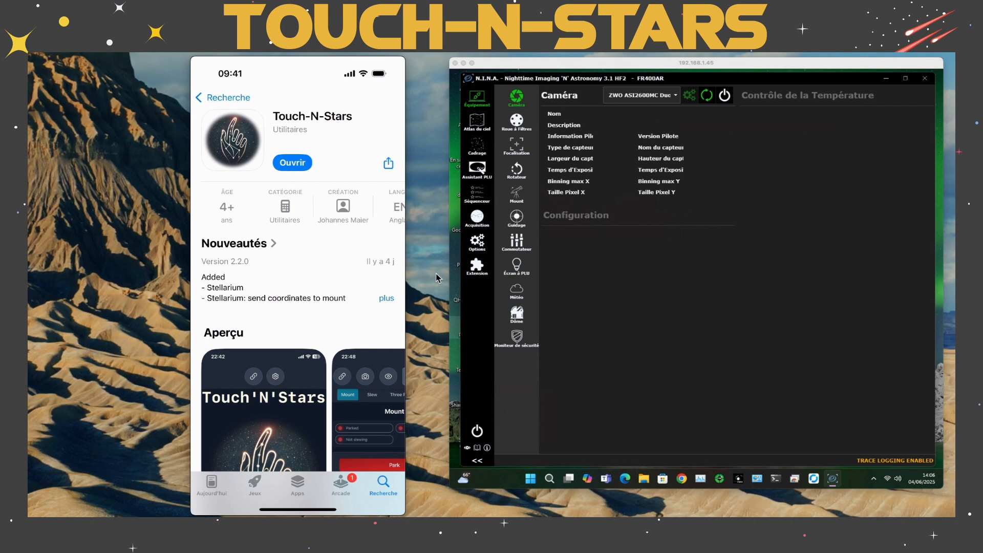
Launch Touch-N-Stars from its App Store page and advance the initial setup to the N.I.N.A. connection details
mouse_move(272, 152)
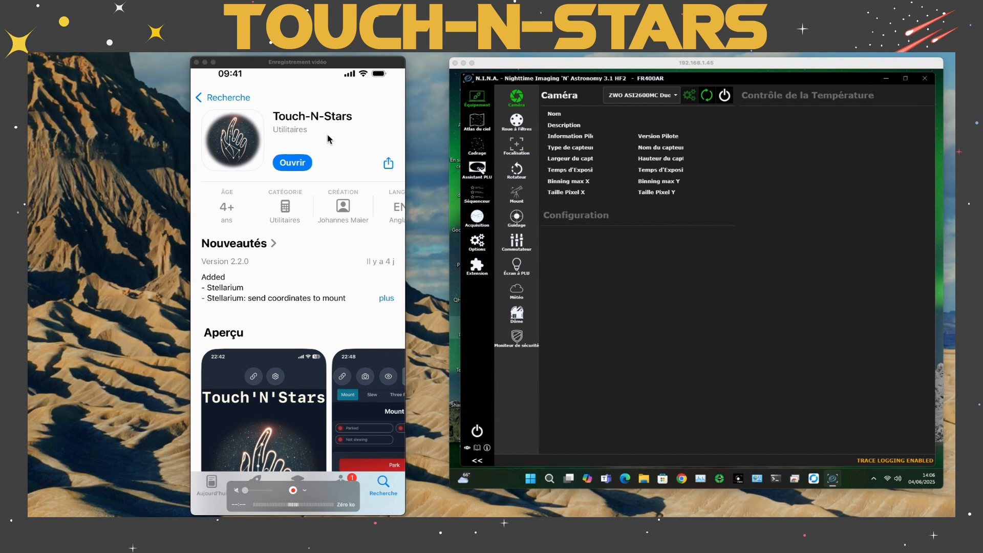
click(298, 168)
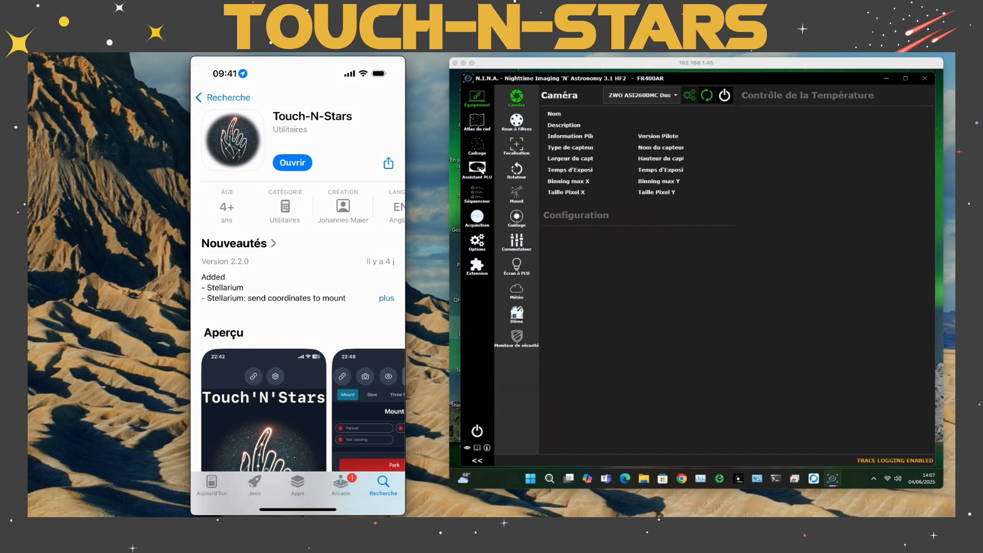
click(292, 163)
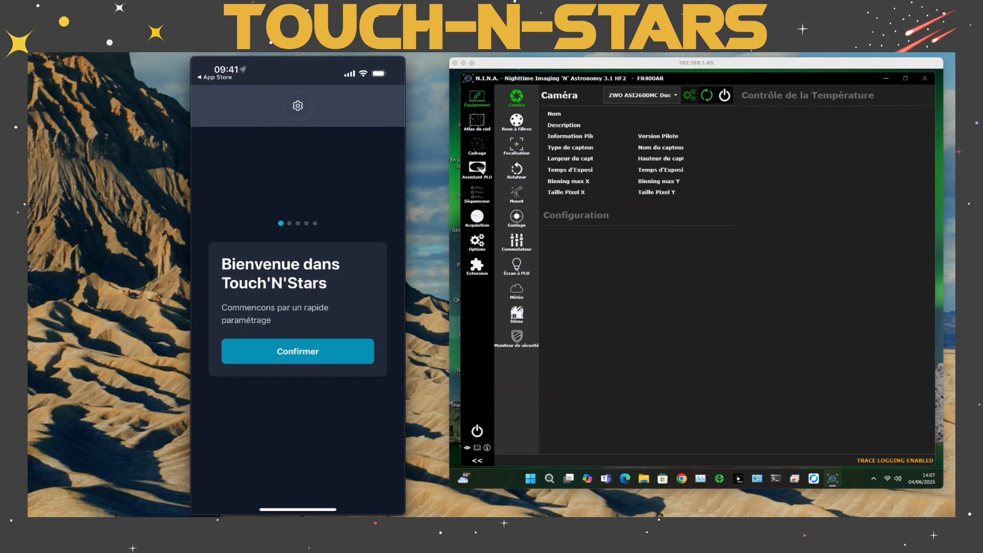
drag(303, 61, 336, 61)
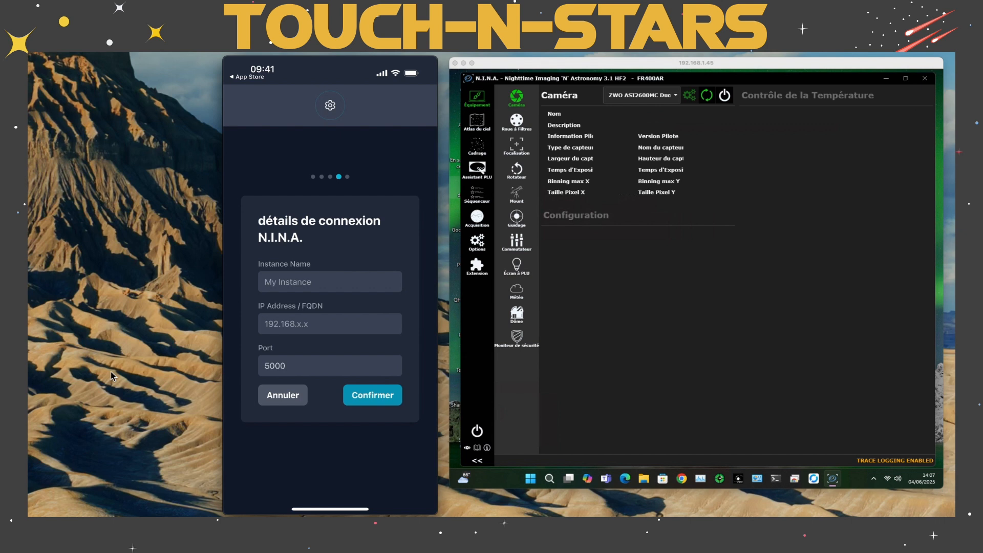
Name the N.I.N.A. instance Touch1 in the connection details
click(329, 283)
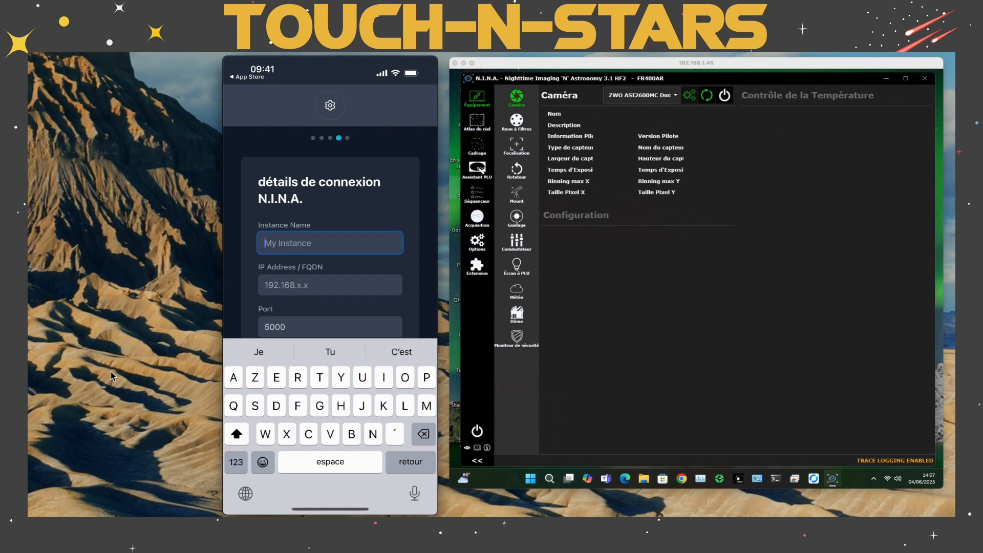
text(T)
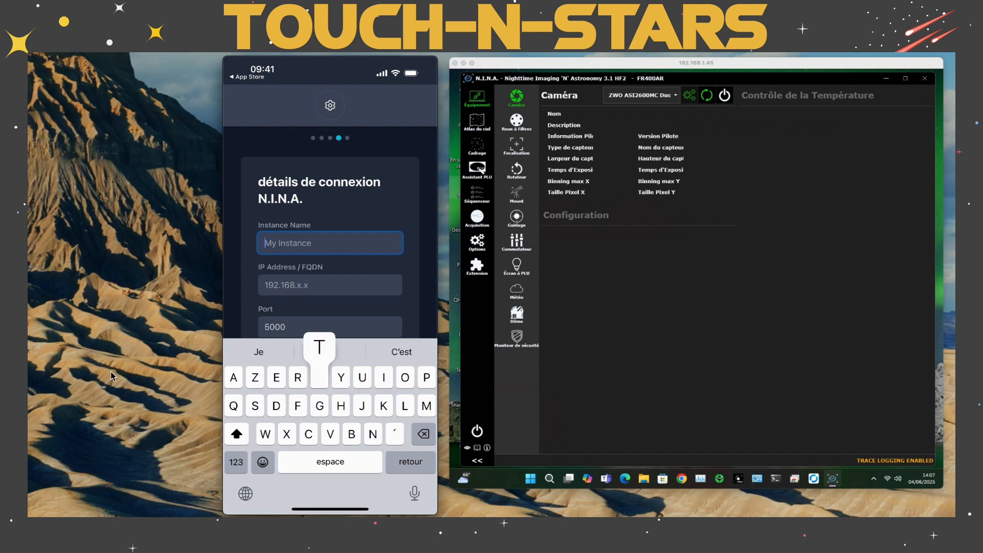
text(ouch)
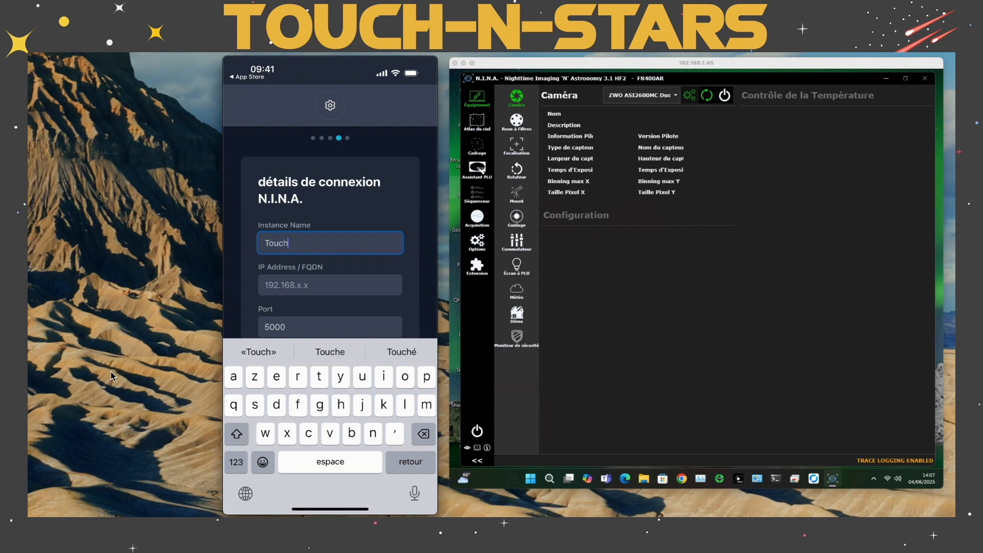
text(1)
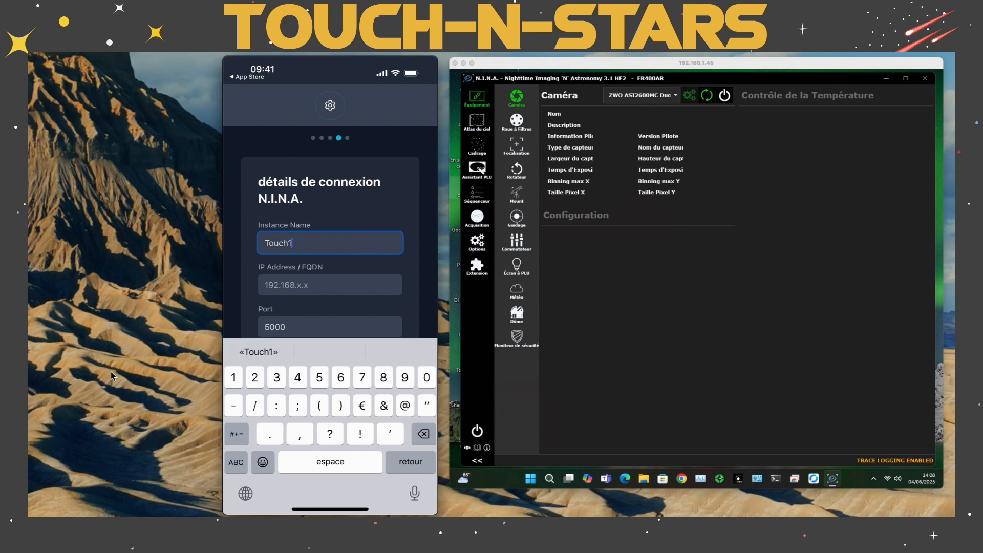
Set the IP address of the Touch1 instance to 192.168.1.45
click(330, 285)
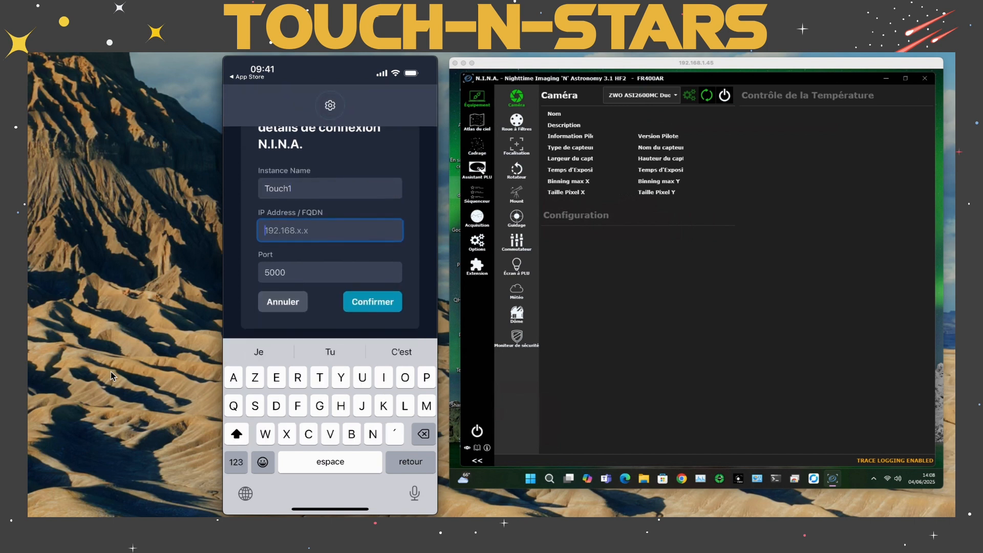
text(19)
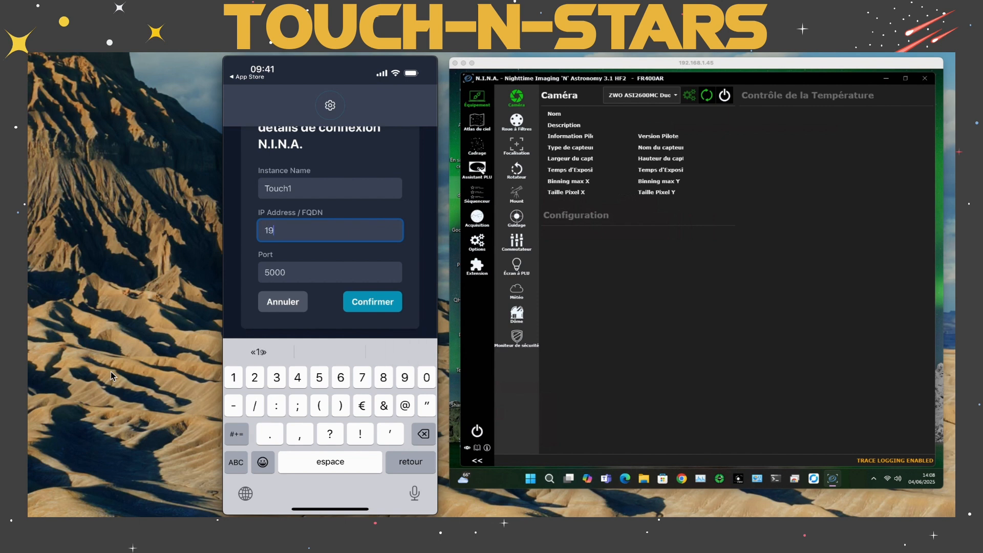
text(2.168.1.45)
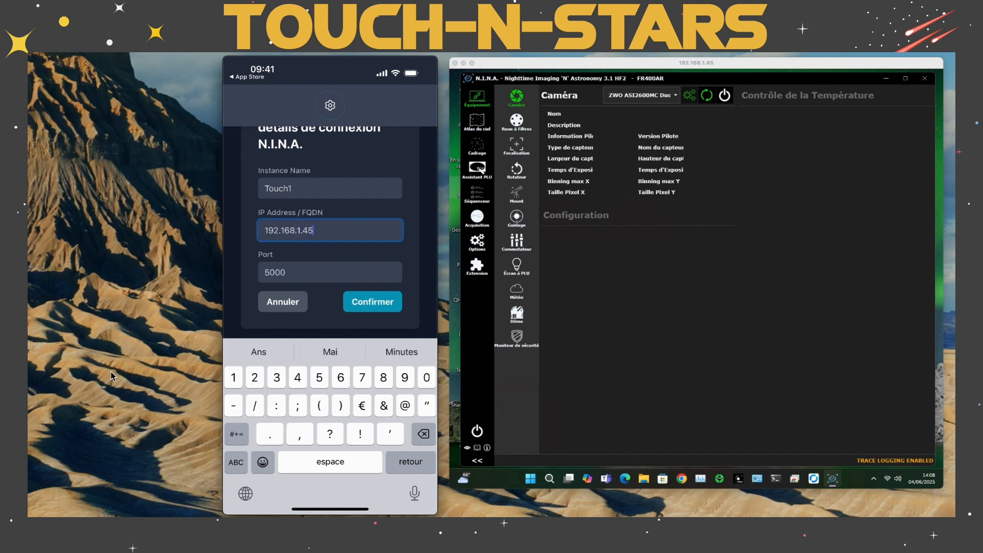
Set the port of the Touch1 instance to 5001
key(Tab)
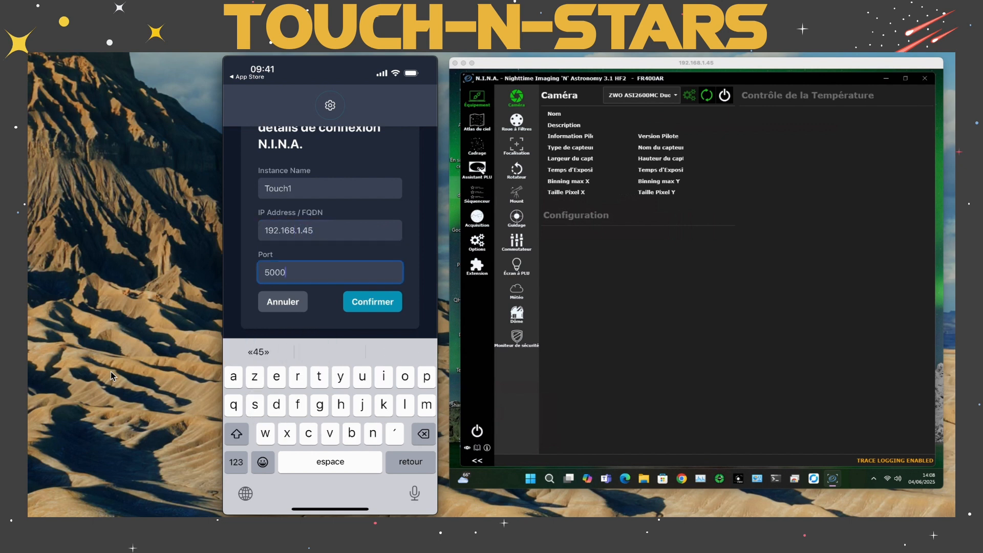
key(BackSpace)
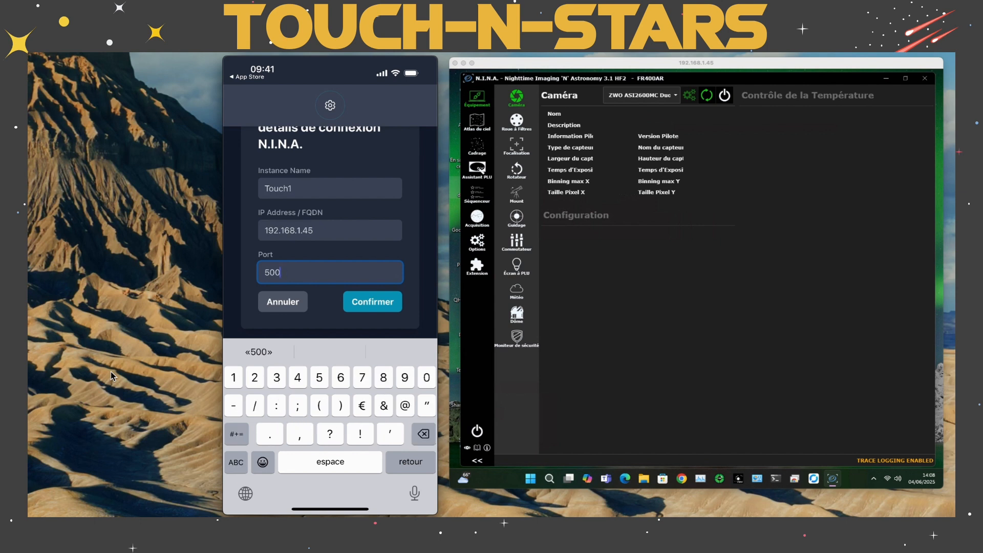
text(1)
key(Return)
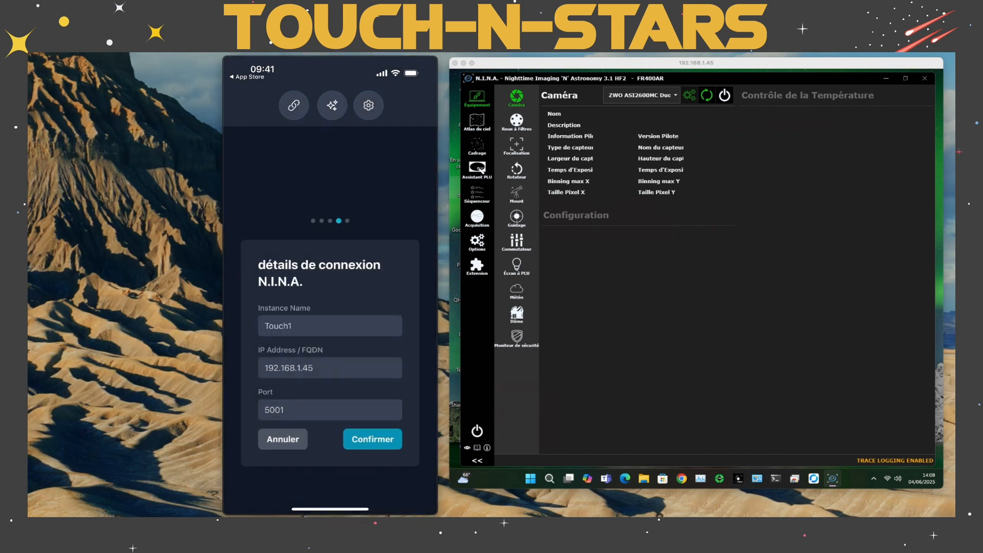
Confirm the N.I.N.A. connection details, accept the prefilled GPS coordinates and complete the initial setup
click(373, 440)
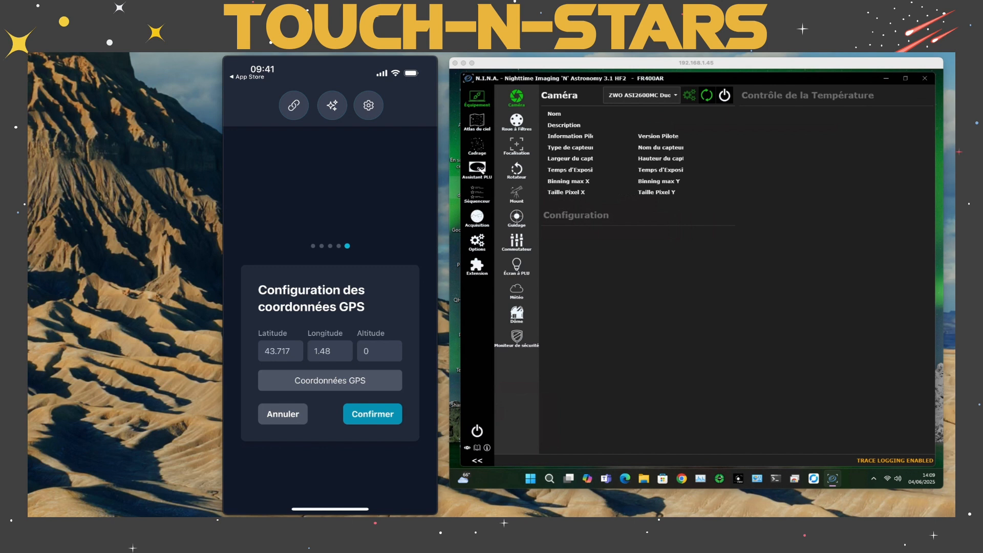
click(373, 414)
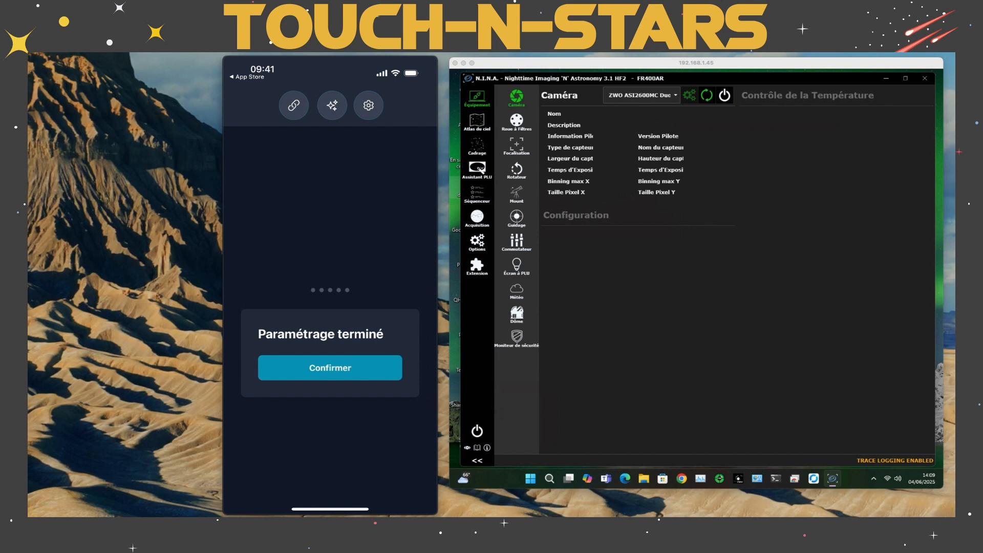
click(330, 368)
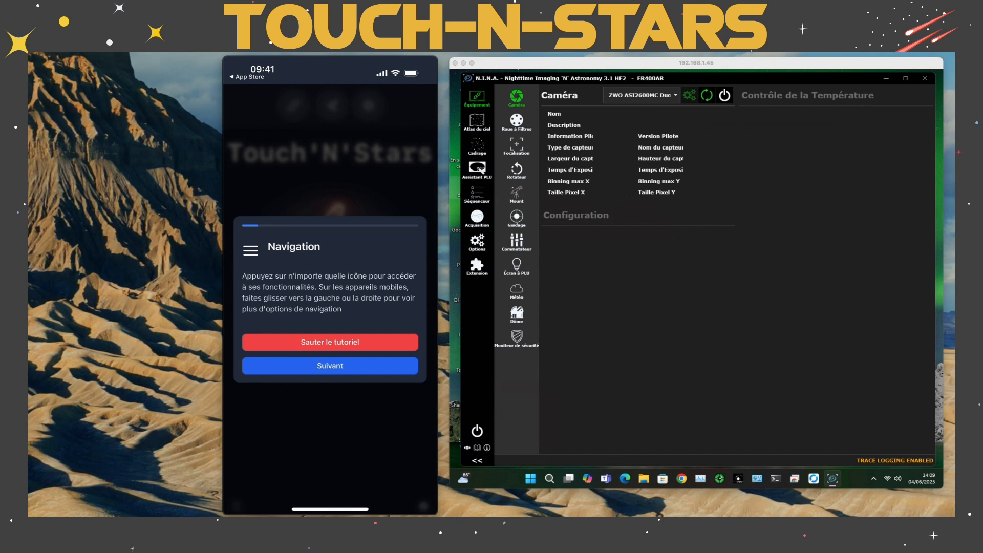
Go through the tutorial pages on navigation, equipment, settings and camera, and skip the rest to reach the Touch'N'Stars home page
click(331, 366)
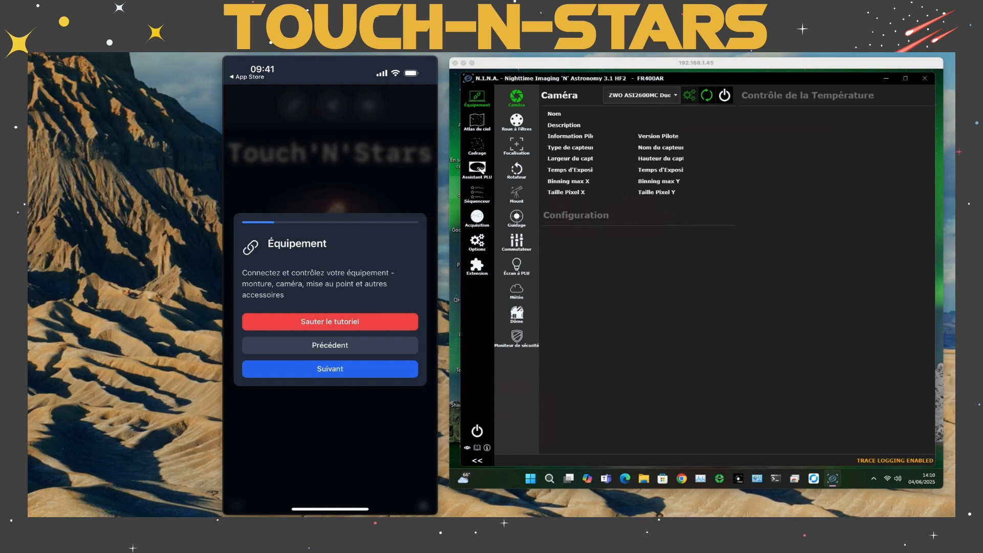
click(330, 368)
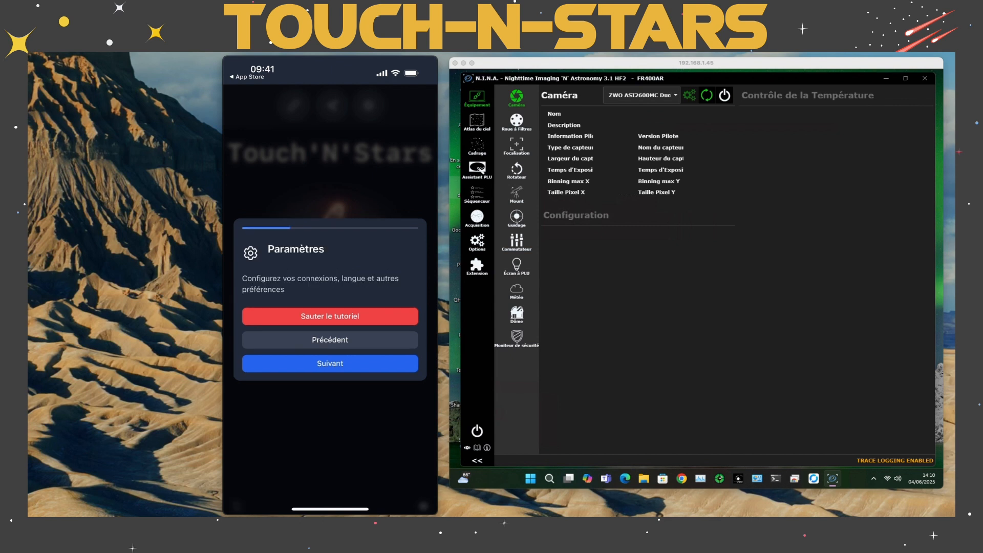
click(330, 363)
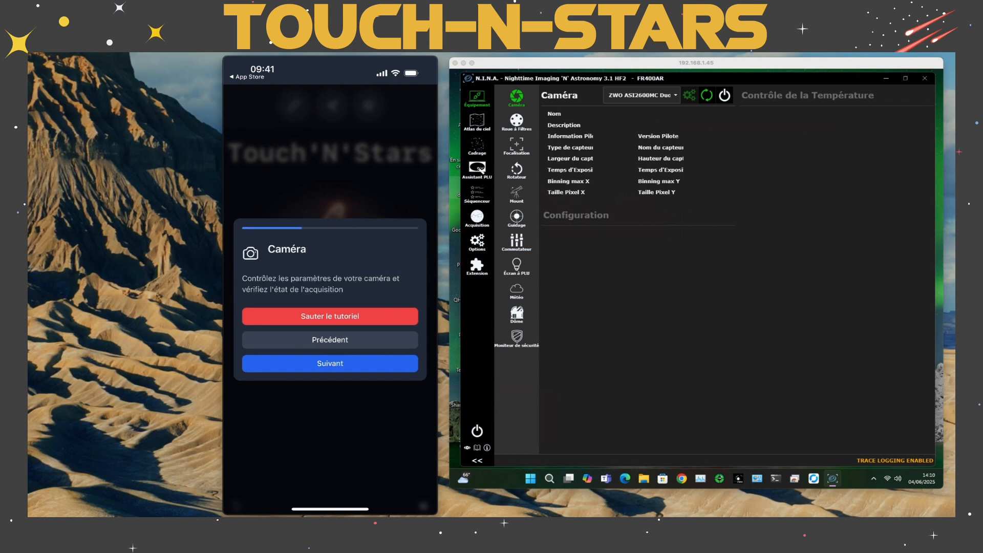
click(330, 363)
click(330, 364)
click(329, 317)
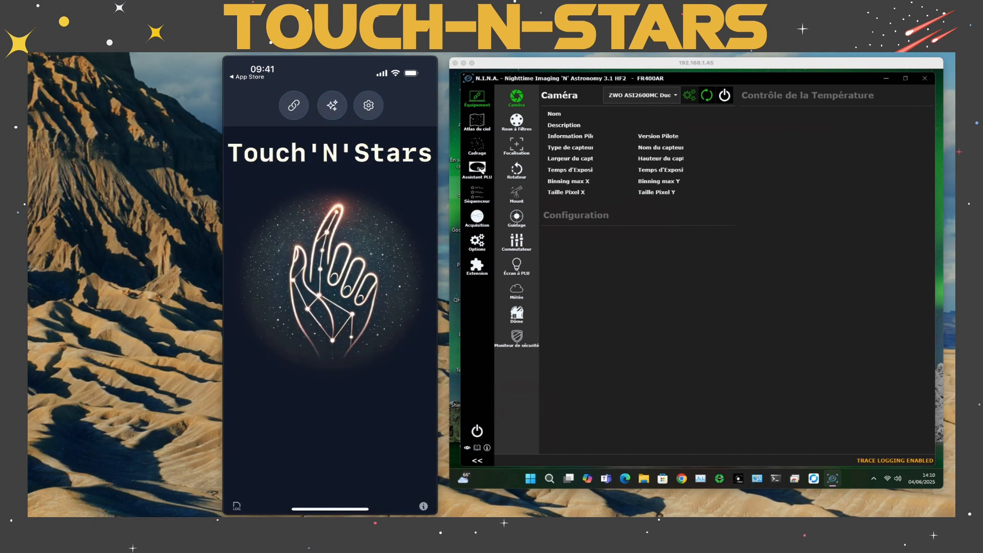